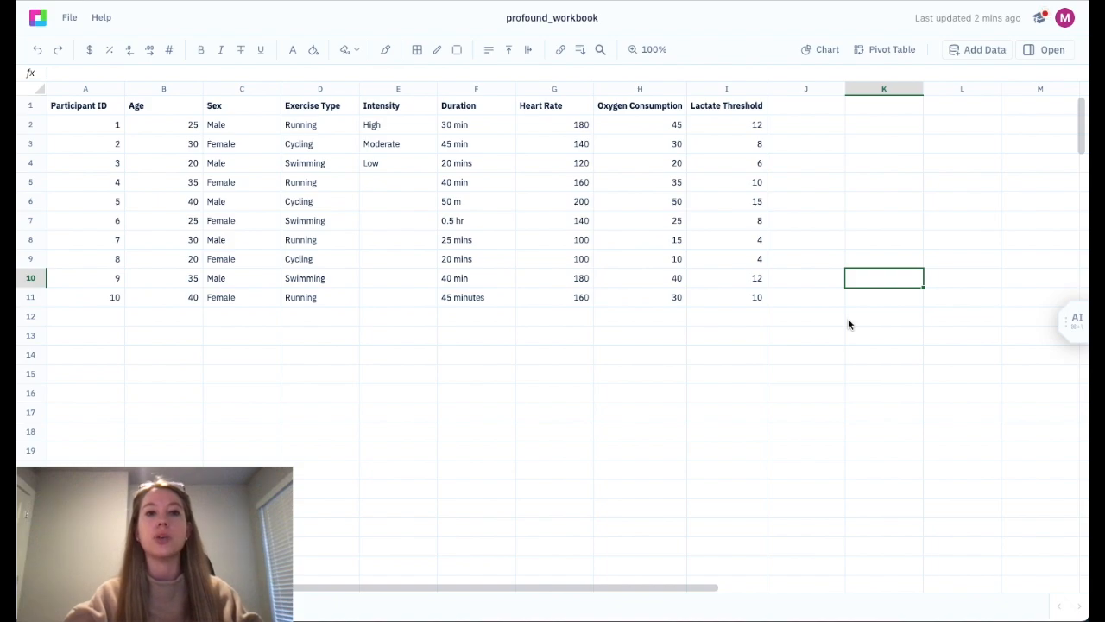
key("super+backslash")
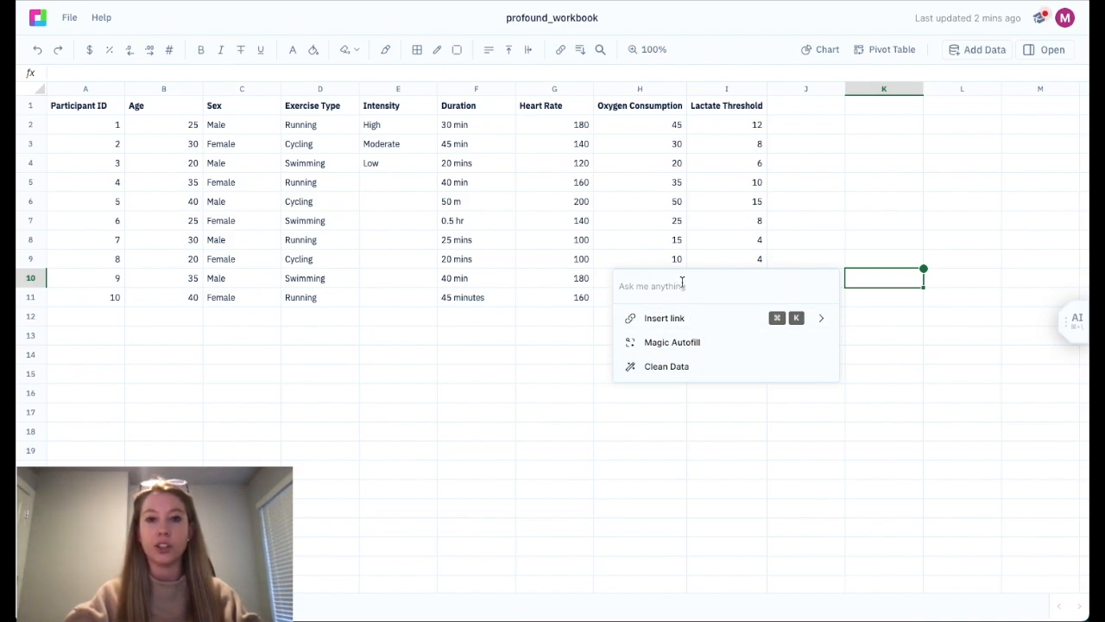
left_click(542, 220)
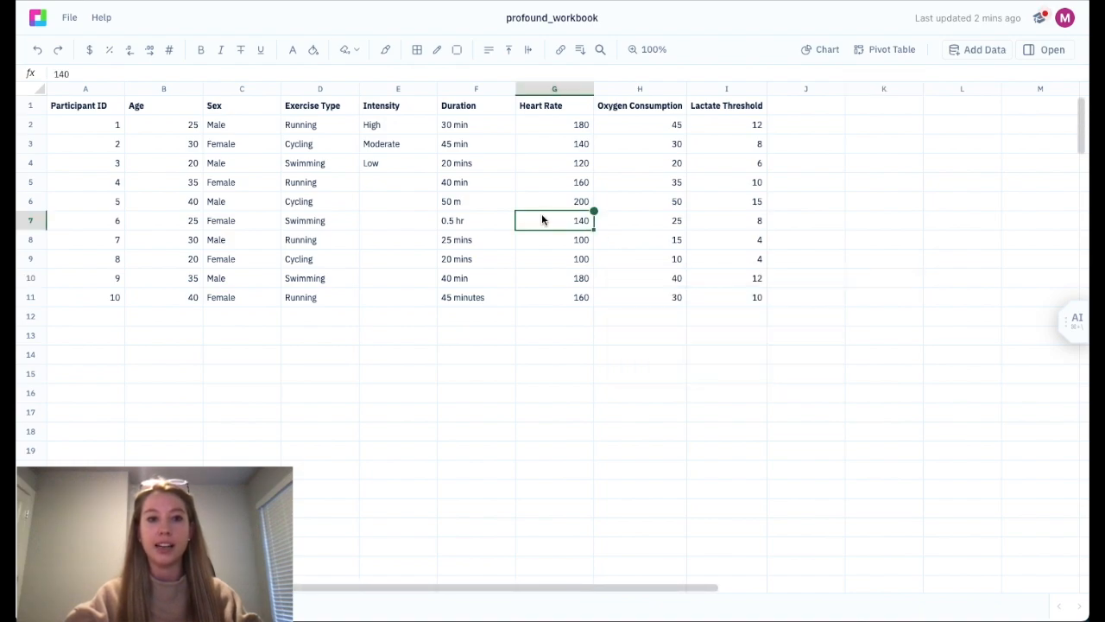
key("slash")
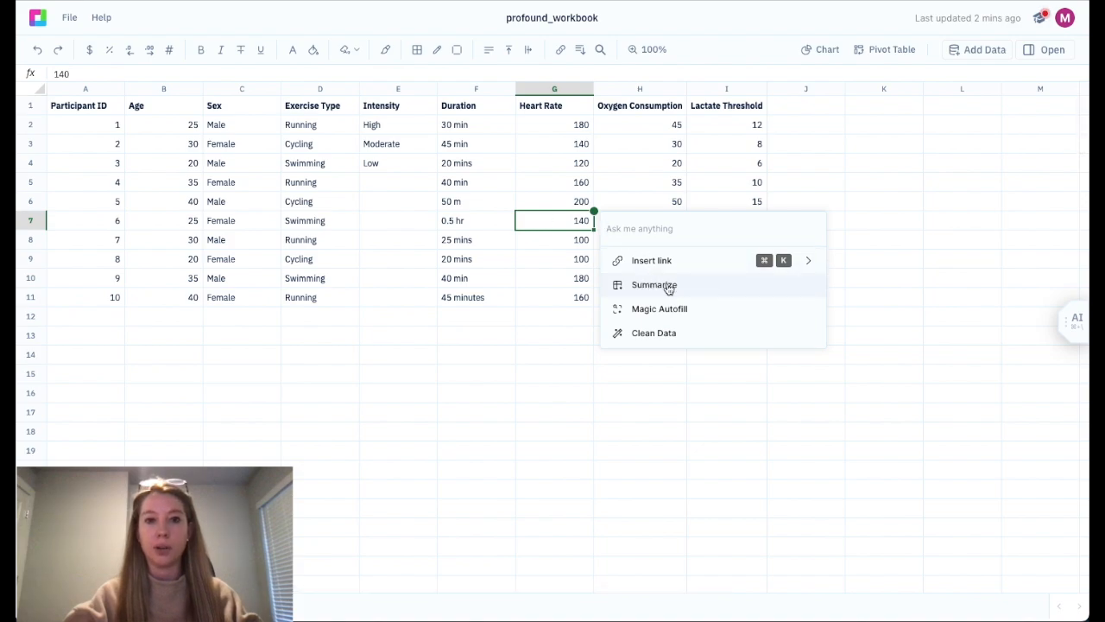
left_click(583, 239)
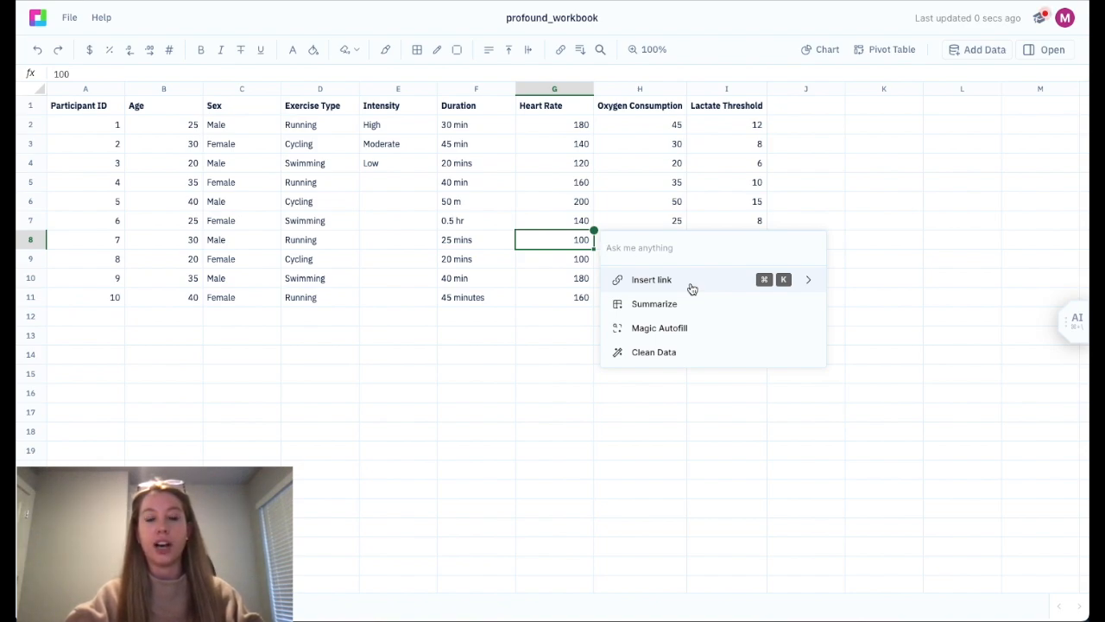
left_click(643, 105)
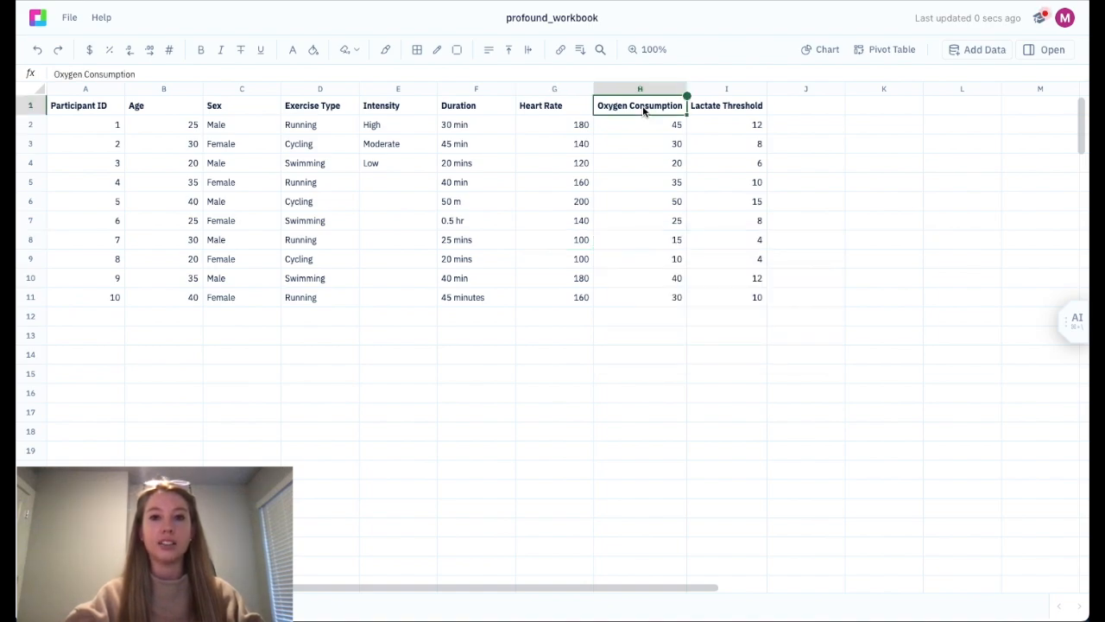
key("/")
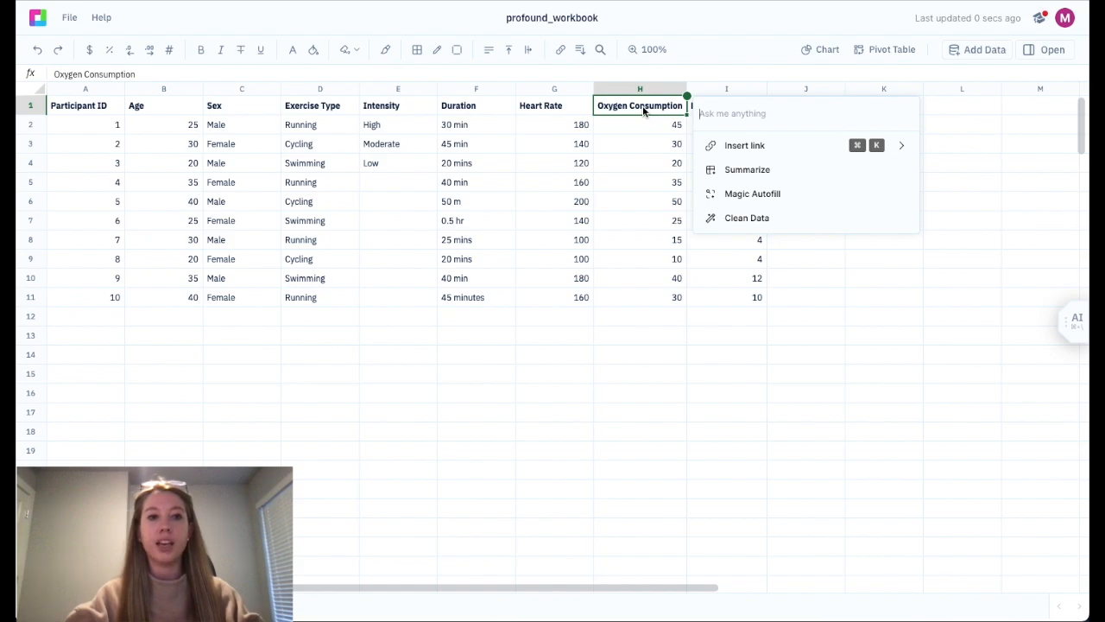
left_click(756, 152)
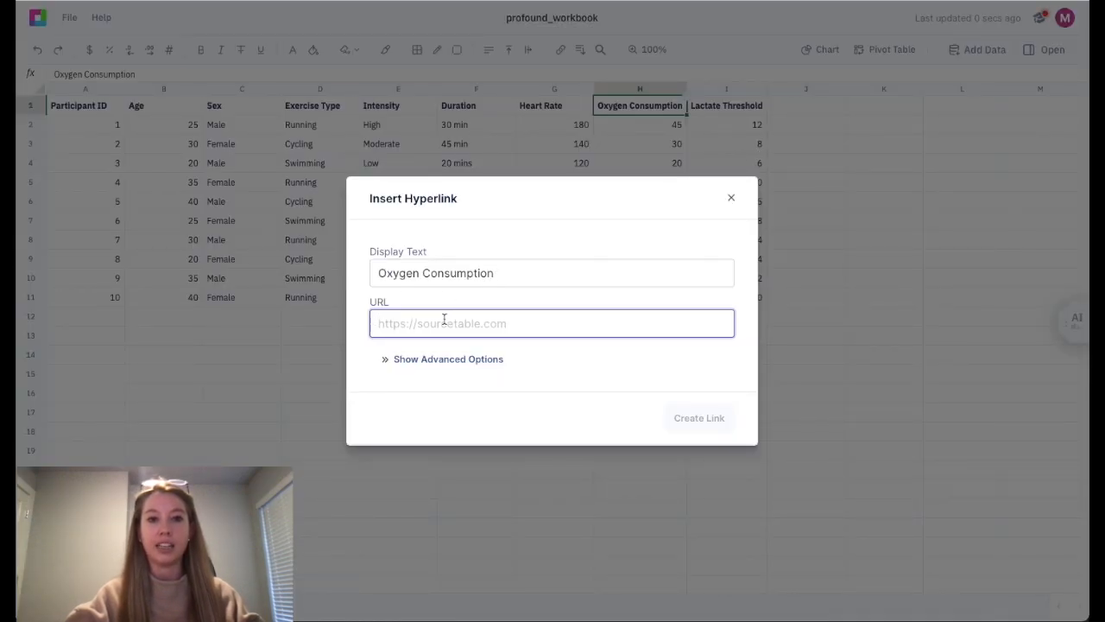
type("https://health.ucdavis.edu/sports-medicine/resources/vo2description")
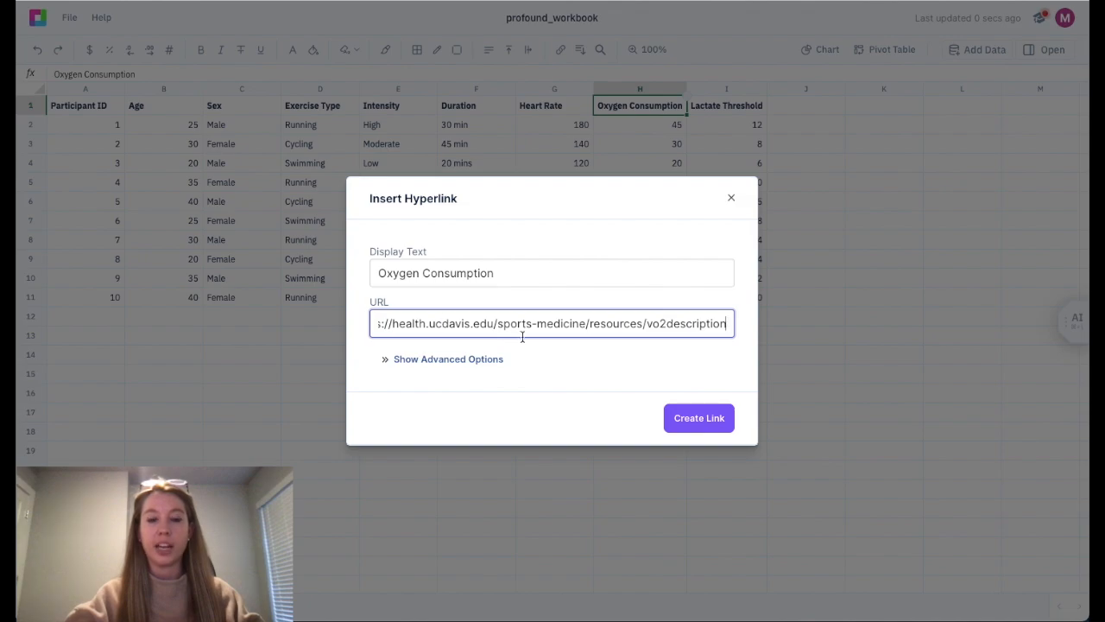
left_click(706, 419)
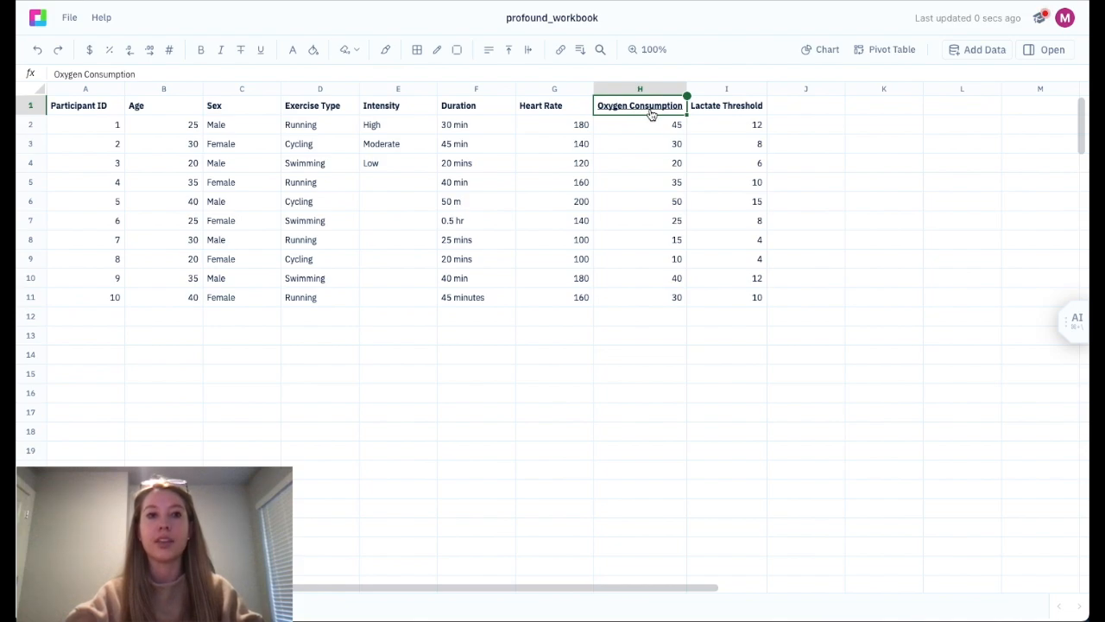
right_click(508, 183)
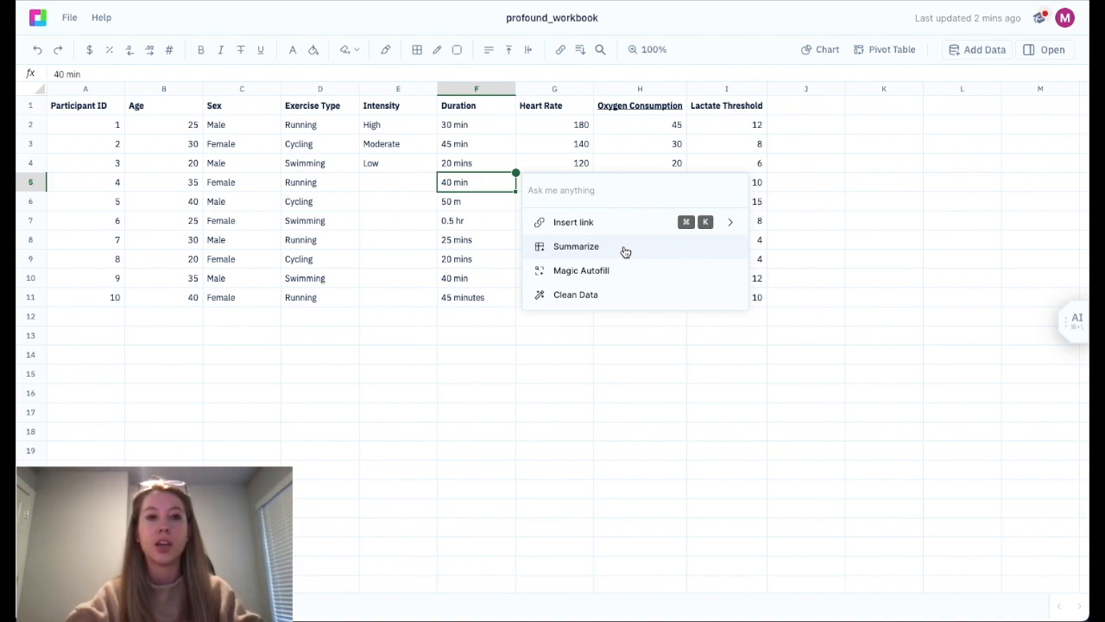
left_click(462, 239)
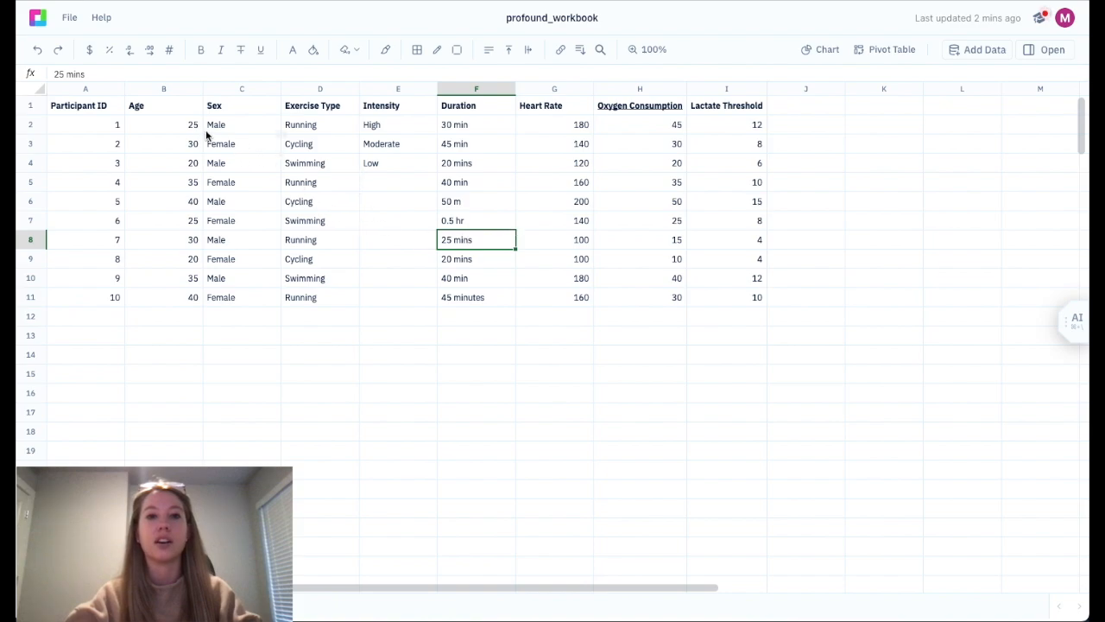
Summarize the Age and Sex columns in range B1:C11 with the AI assistant, then close the assistant.
left_click(168, 108)
left_click(249, 296, "shift")
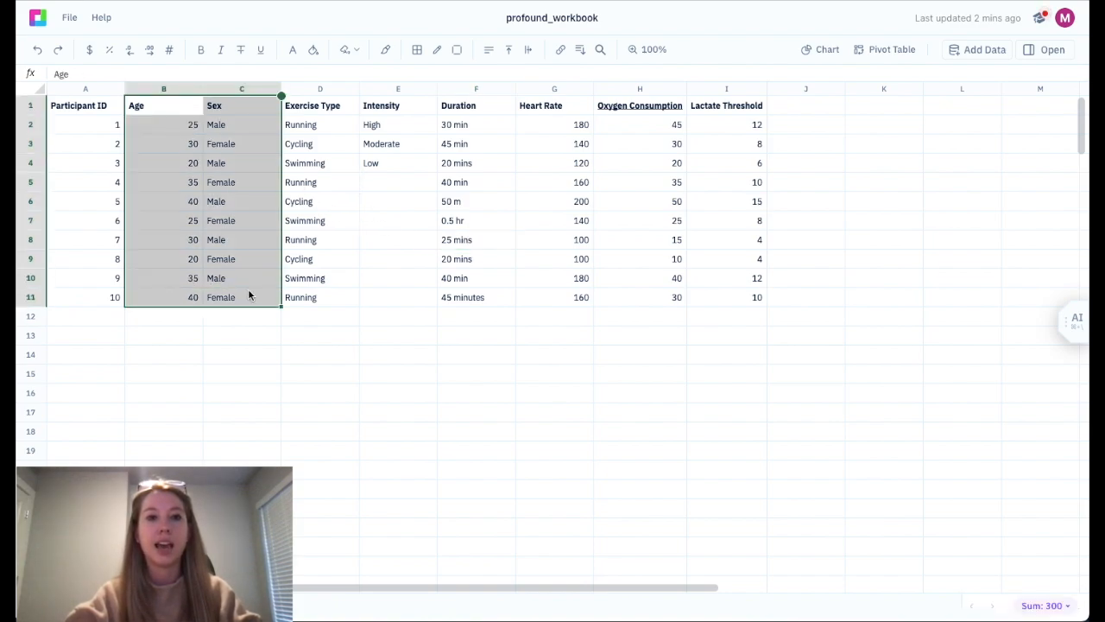
key("super+backslash")
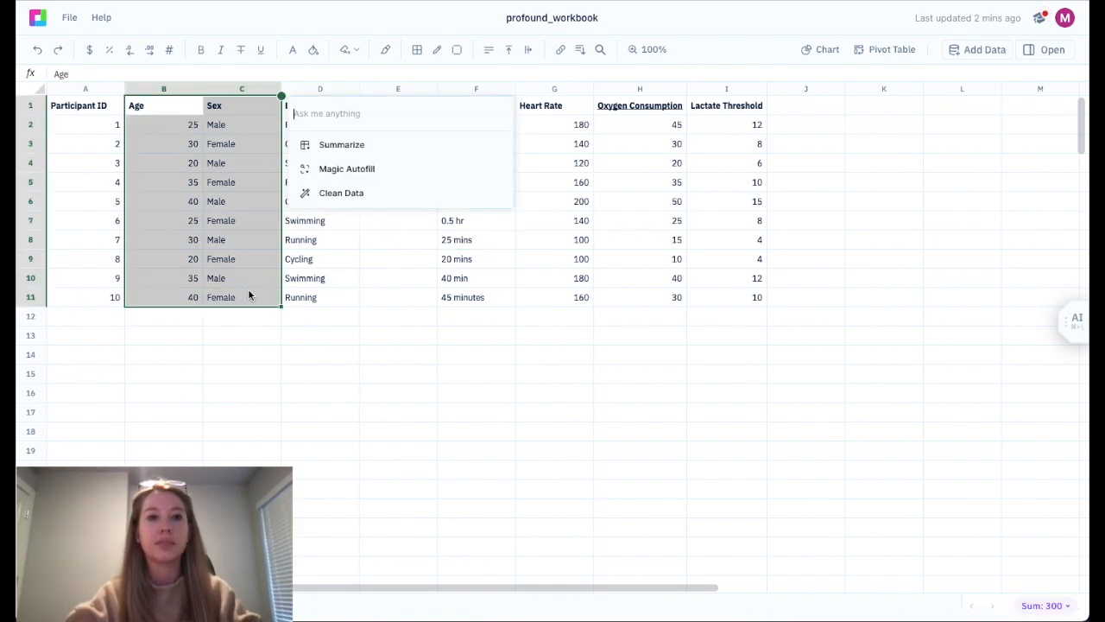
left_click(330, 145)
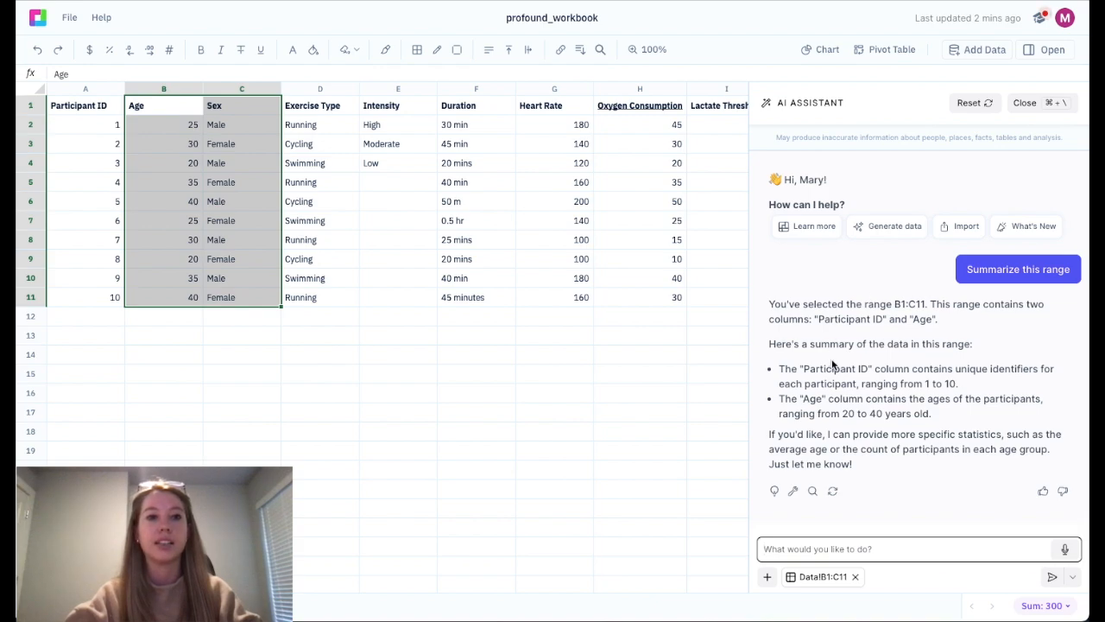
key("super+backslash")
left_click(308, 145)
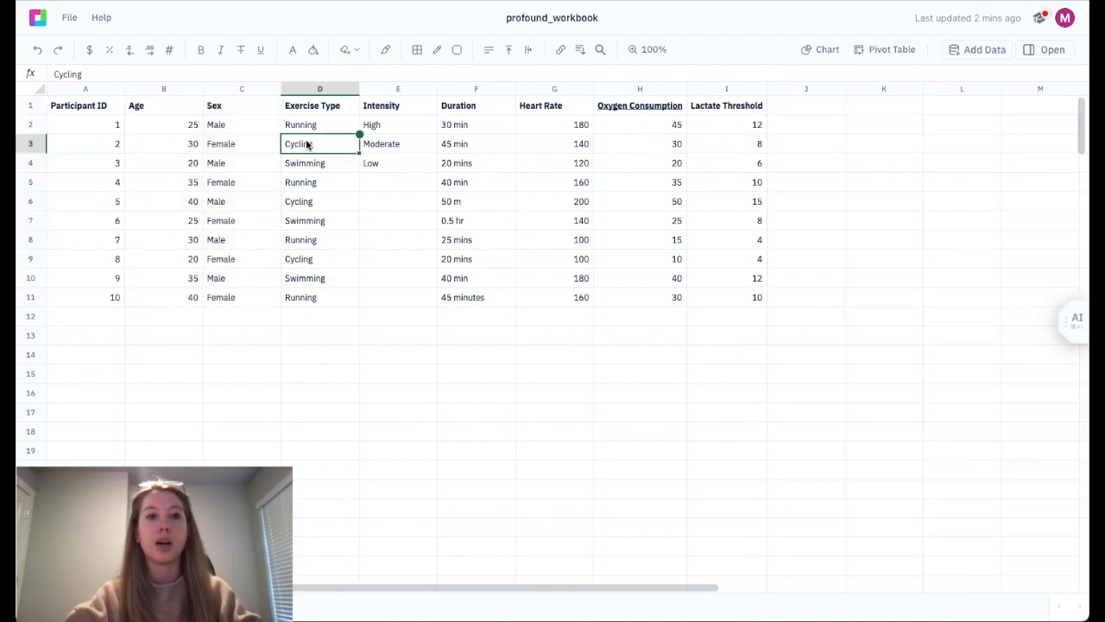
right_click(308, 145)
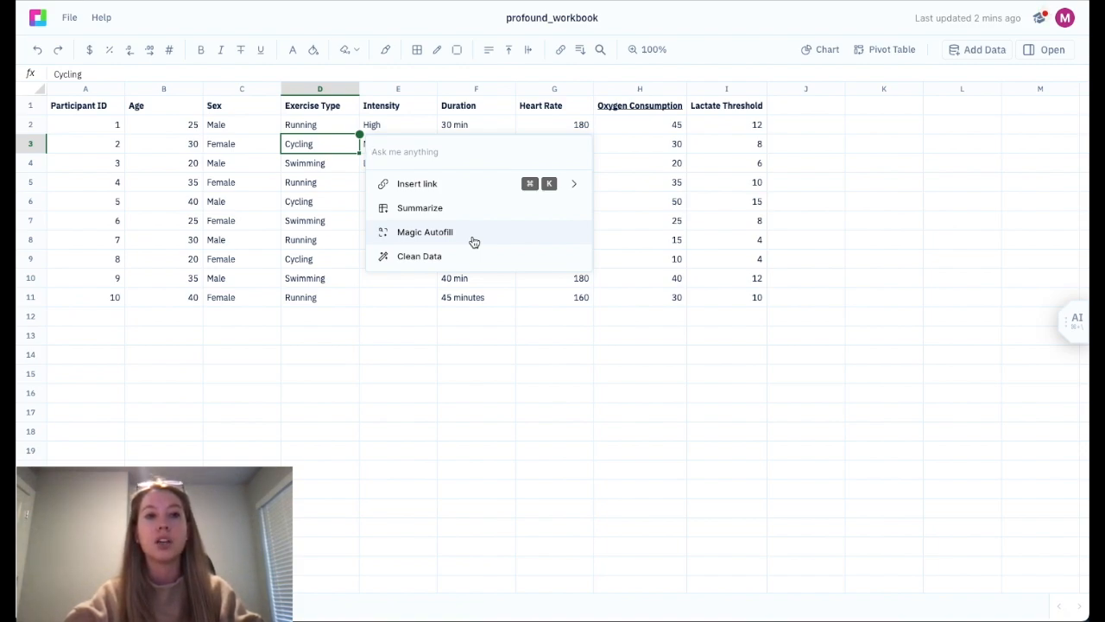
left_click(340, 223)
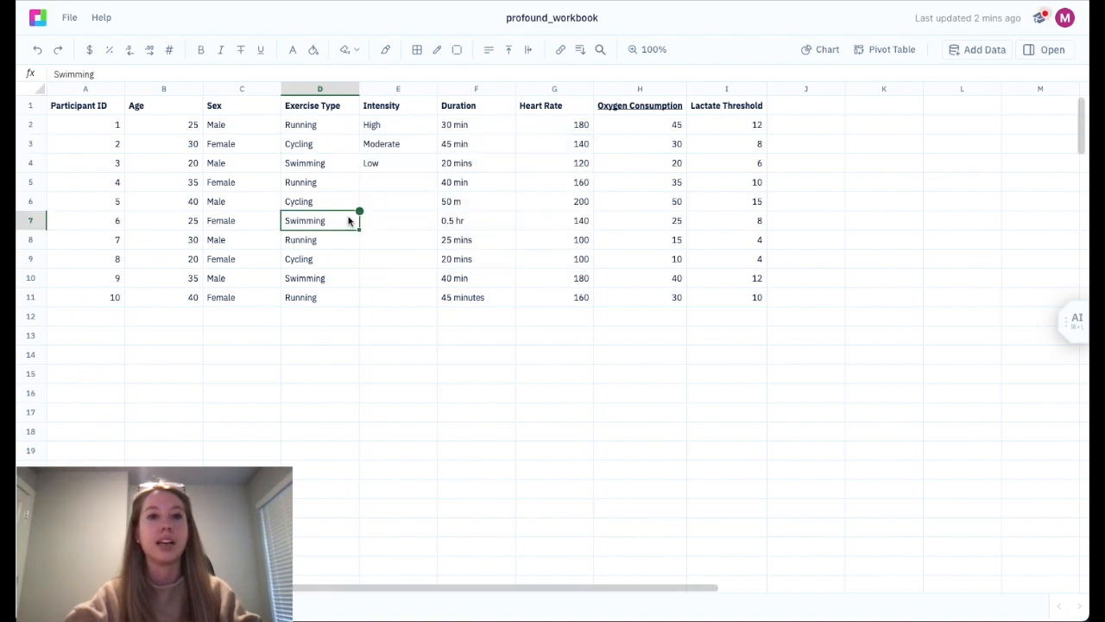
left_click_drag(395, 182, 395, 277)
left_click(394, 294)
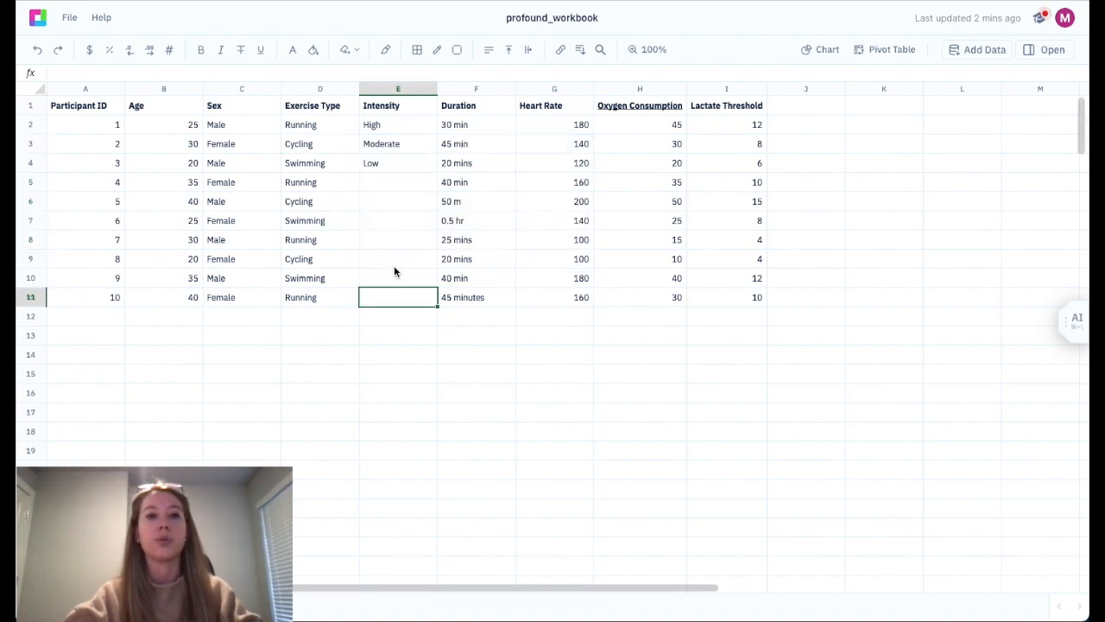
left_click(390, 182)
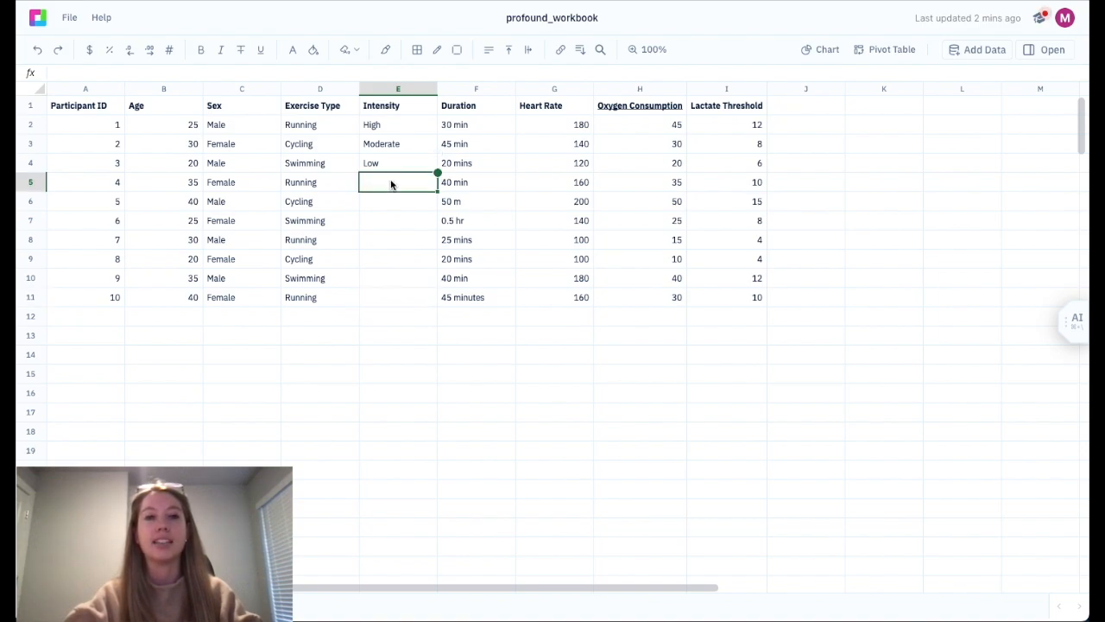
key("Down")
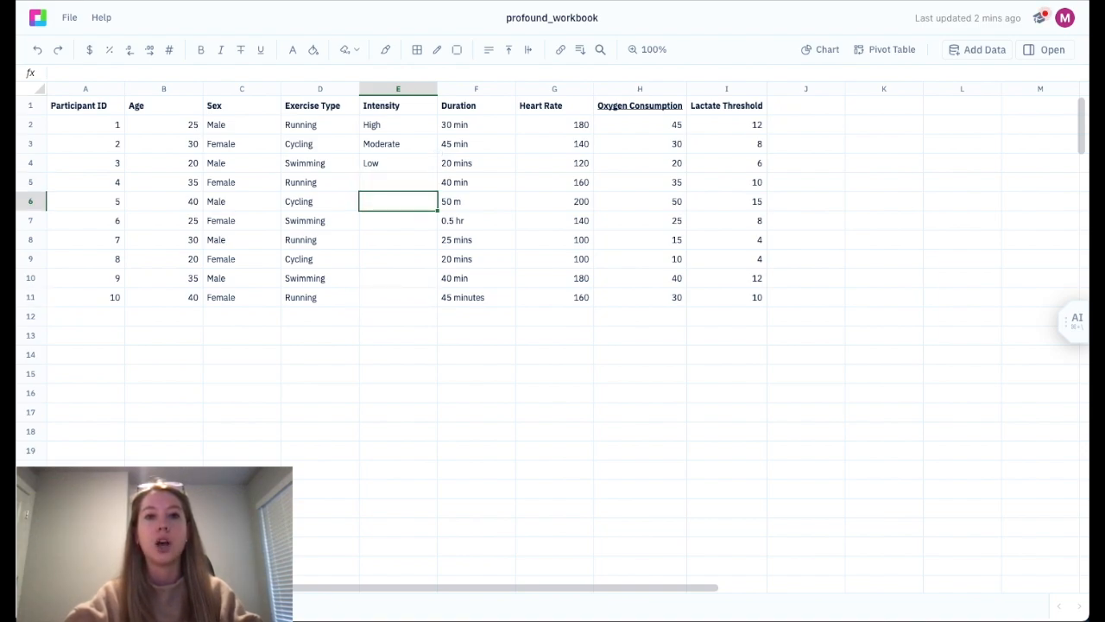
key("Down")
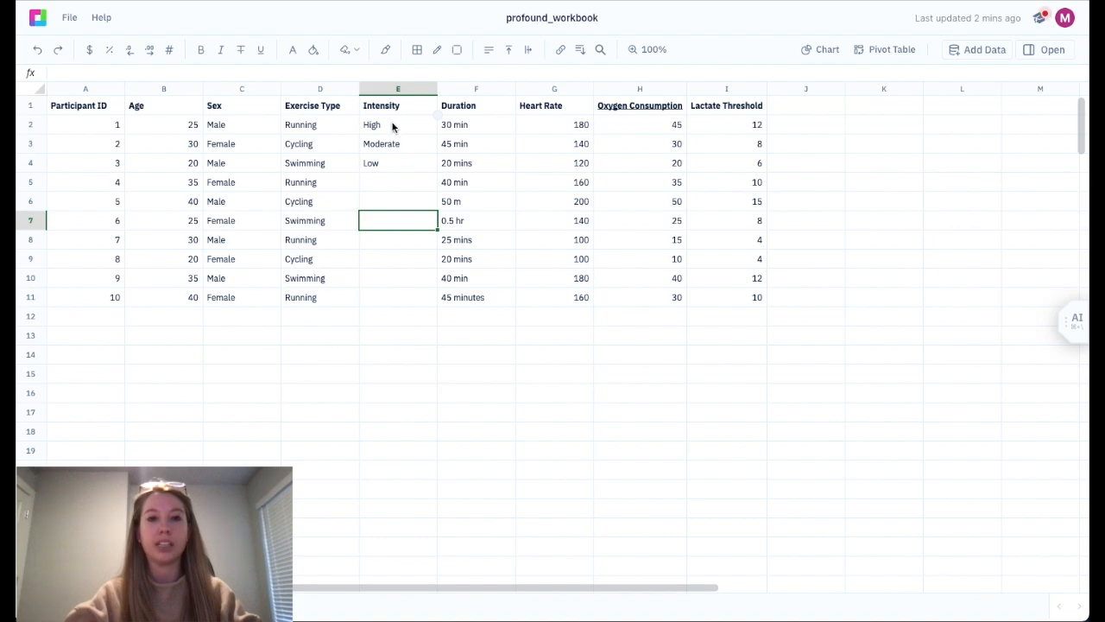
Fill the empty Intensity cells with Magic Autofill, using the range E2:E11.
left_click_drag(393, 126, 401, 306)
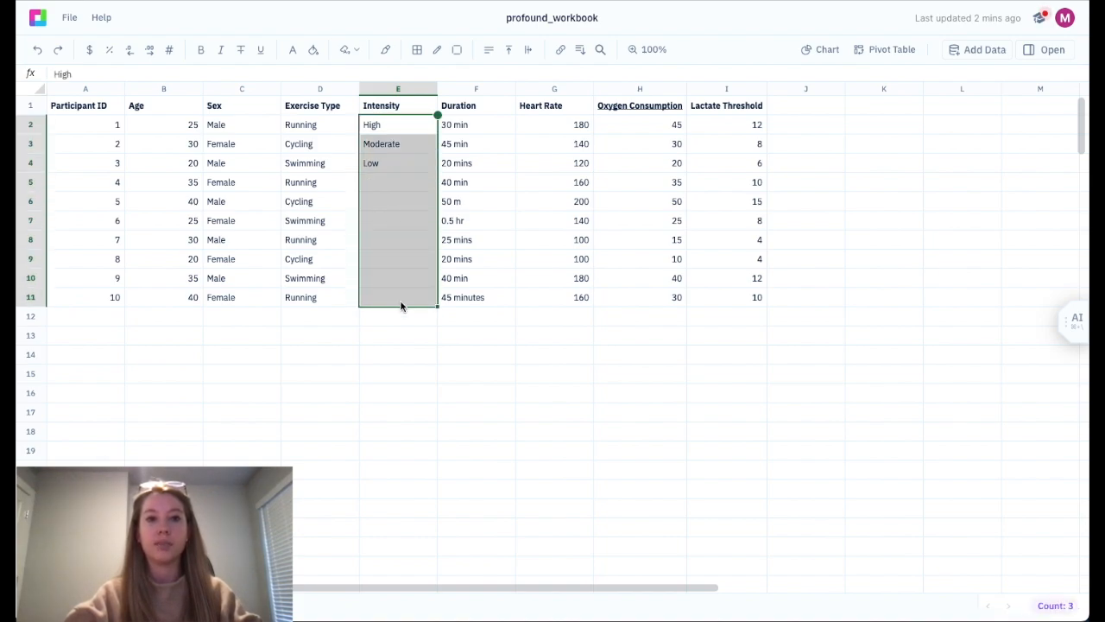
key("super+backslash")
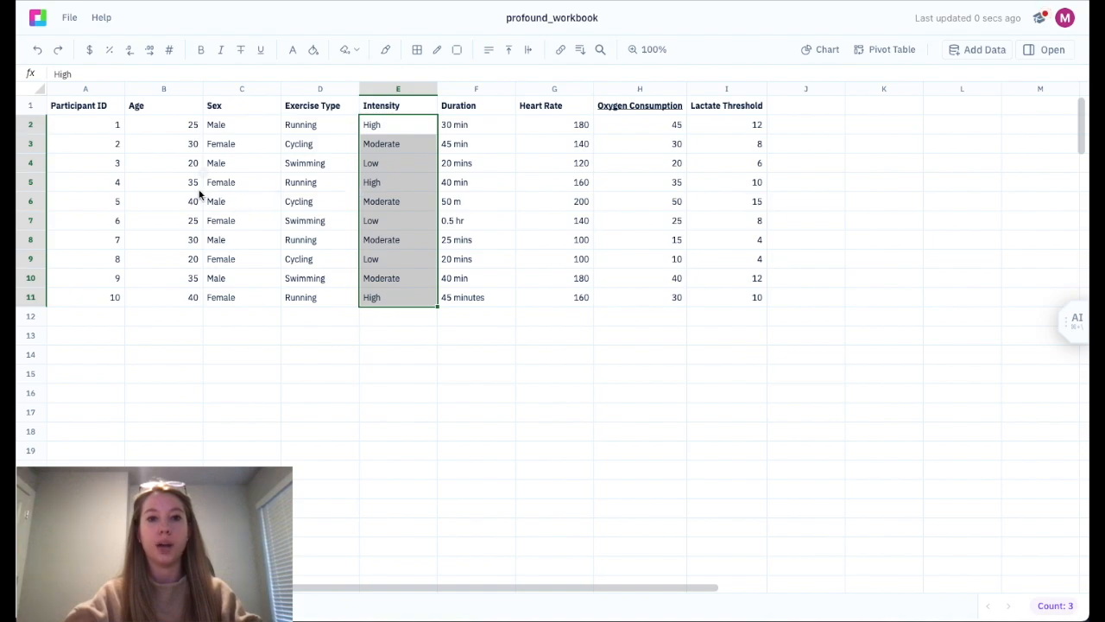
left_click(535, 216)
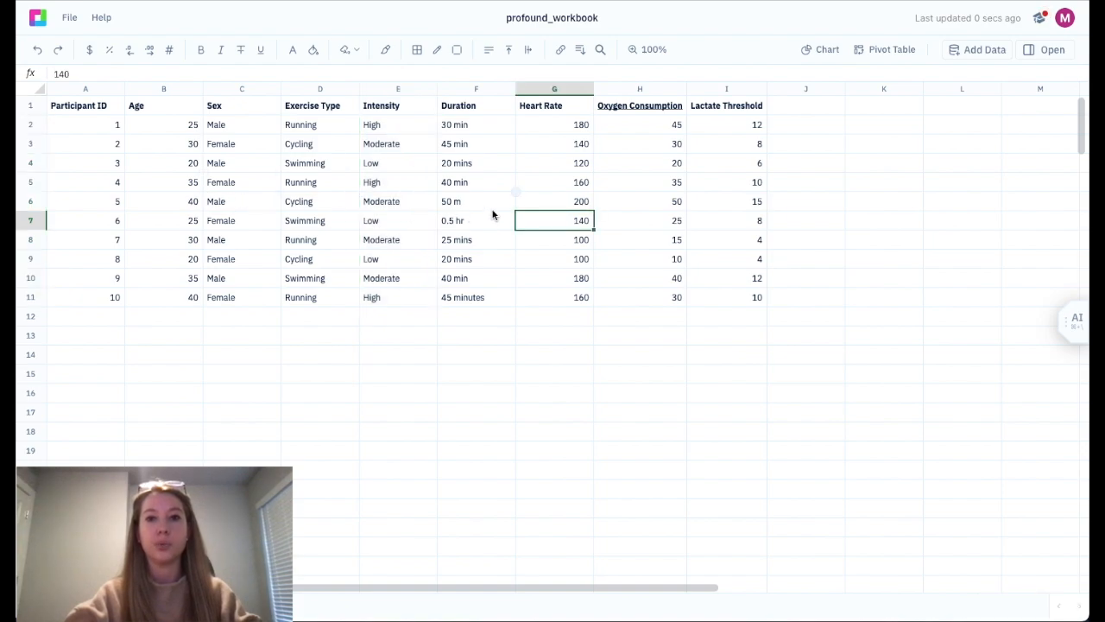
right_click(413, 204)
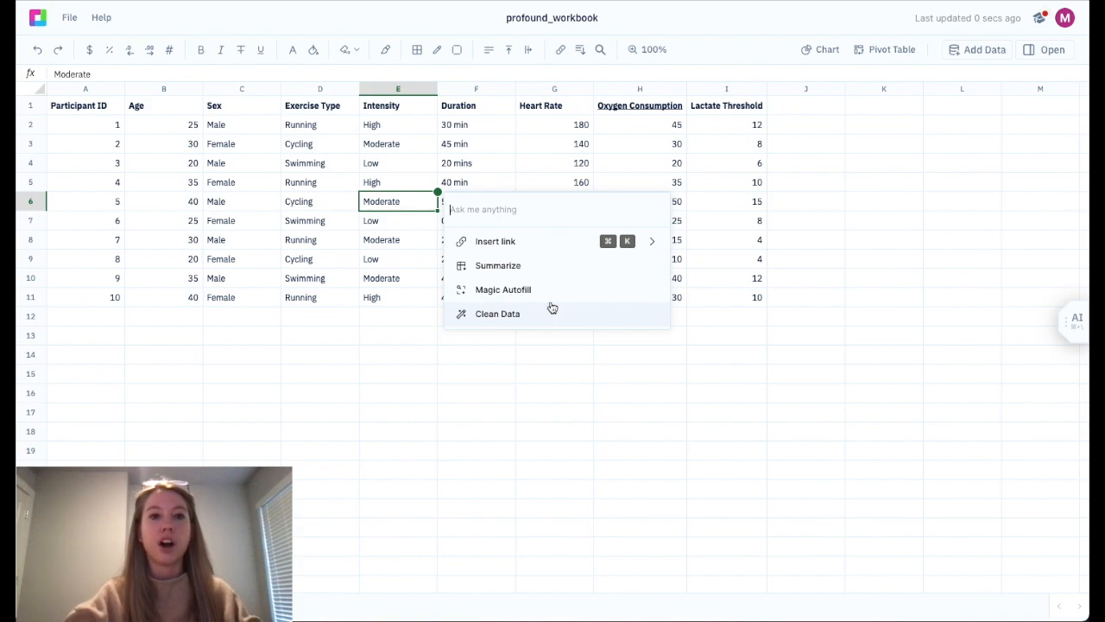
left_click(497, 149)
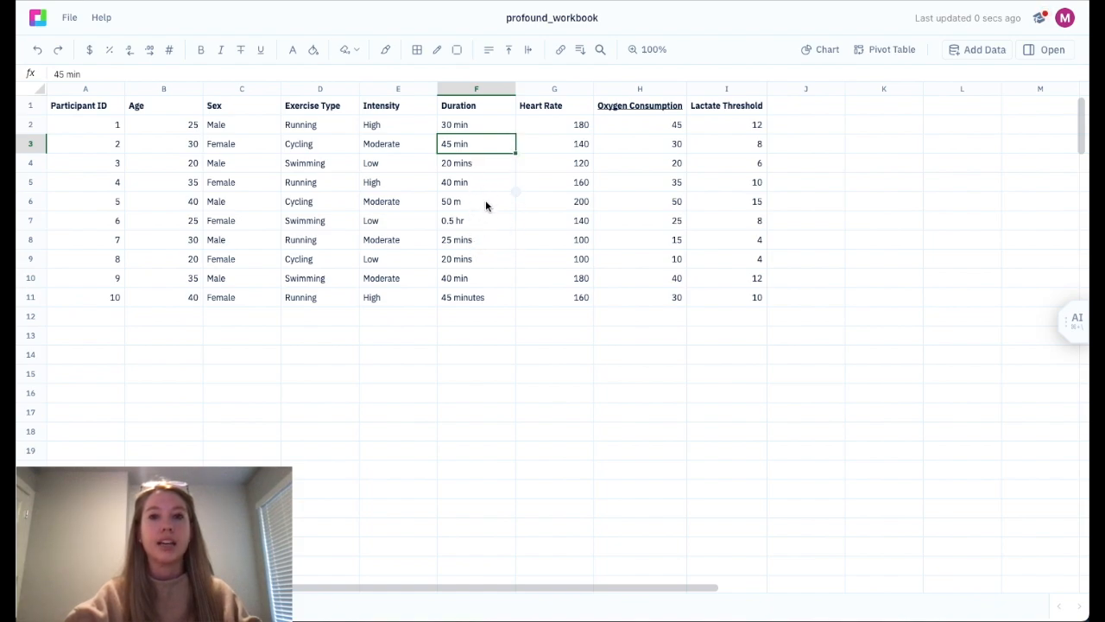
left_click(478, 220)
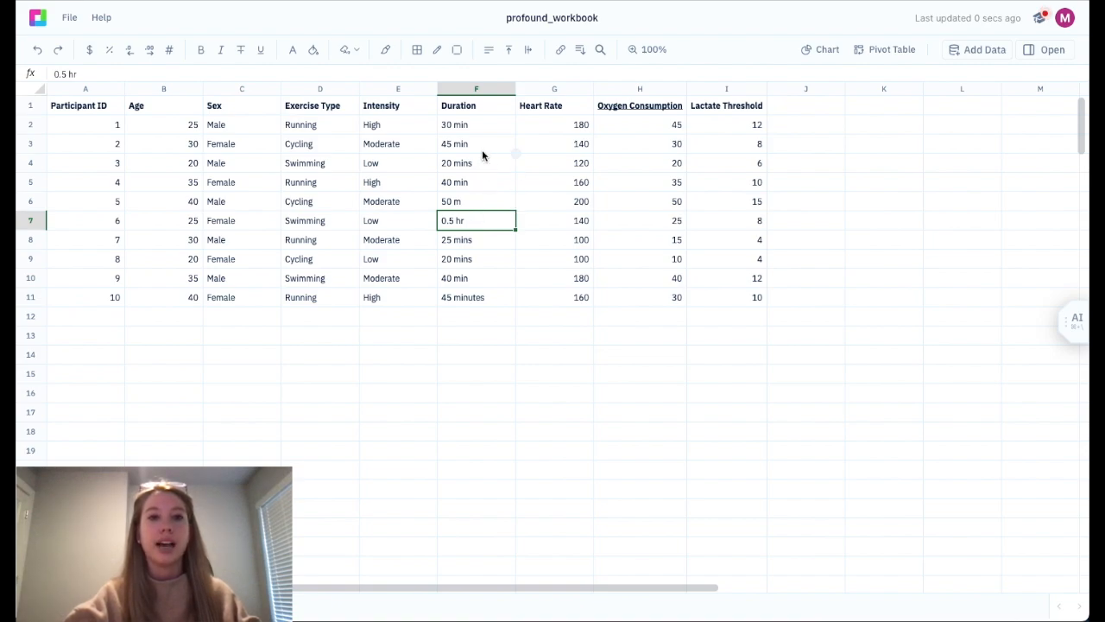
Standardize the units in the Duration column, range F1:F11, with Clean Data.
left_click_drag(477, 108, 478, 297)
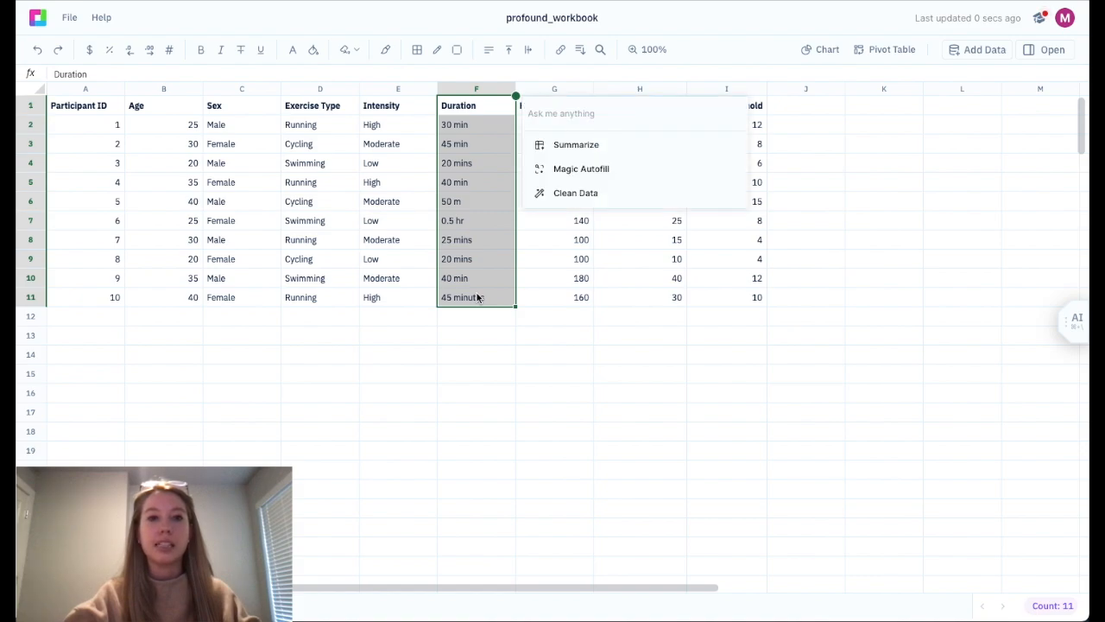
left_click(568, 195)
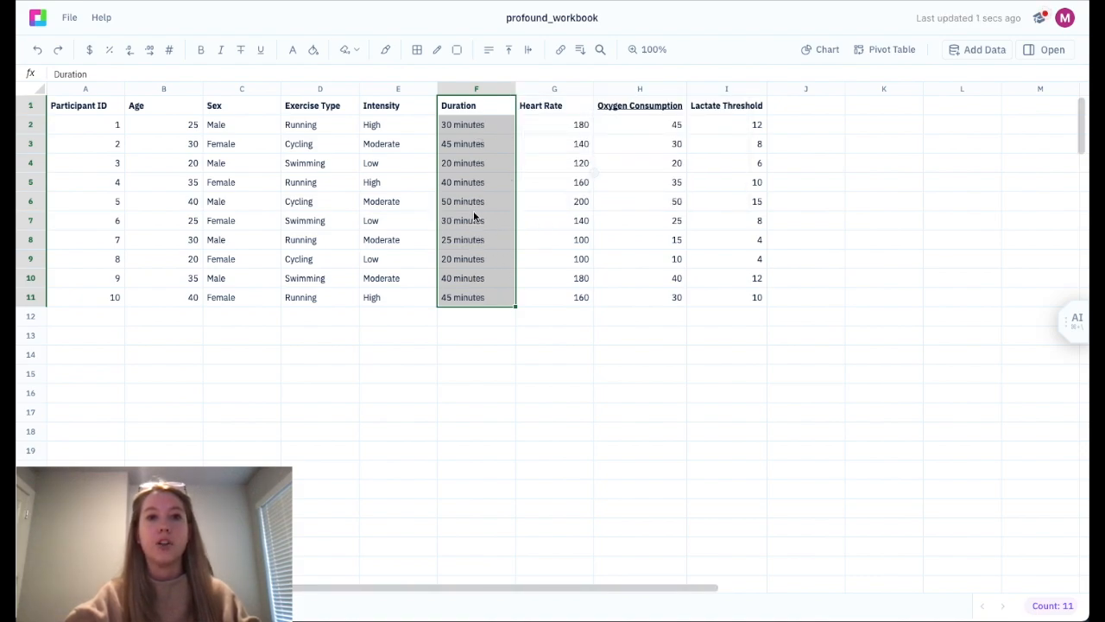
Search the quick command menu on Heart Rate cell G4 for "bold", then replace the search with "bor".
left_click(528, 164)
key("/")
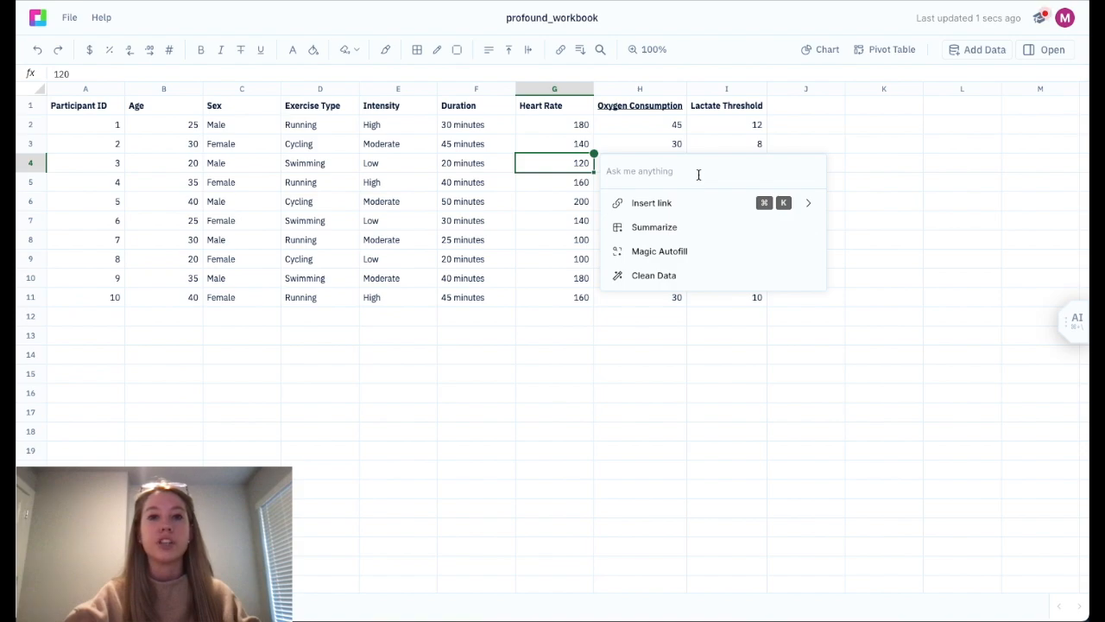
type("bold")
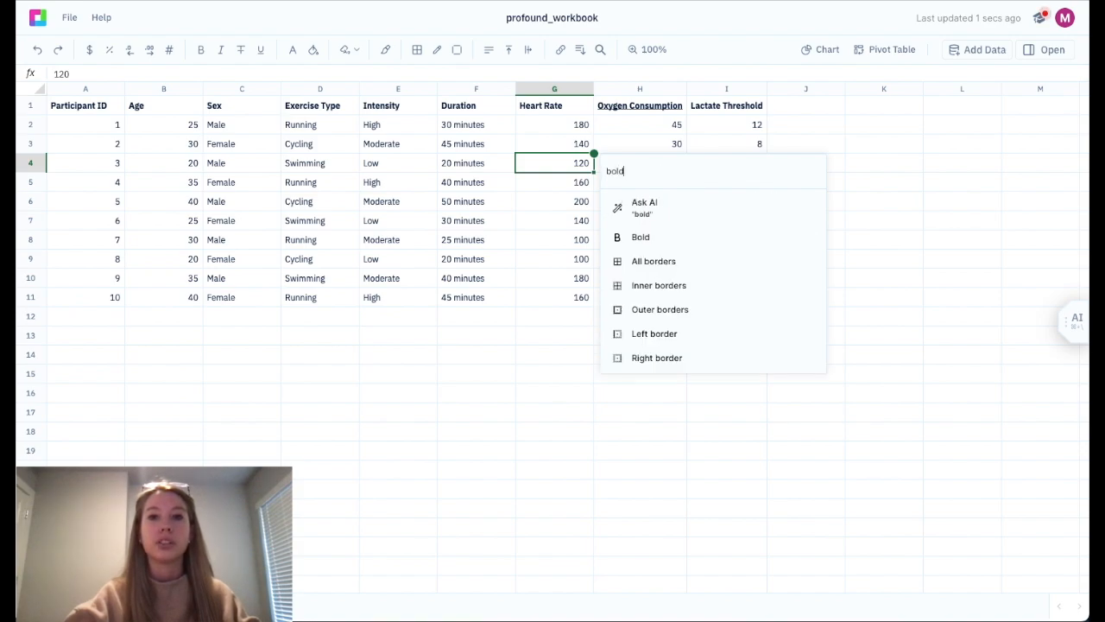
key("BackSpace")
key("BackSpace")
key("BackSpace")
key("BackSpace")
type("born")
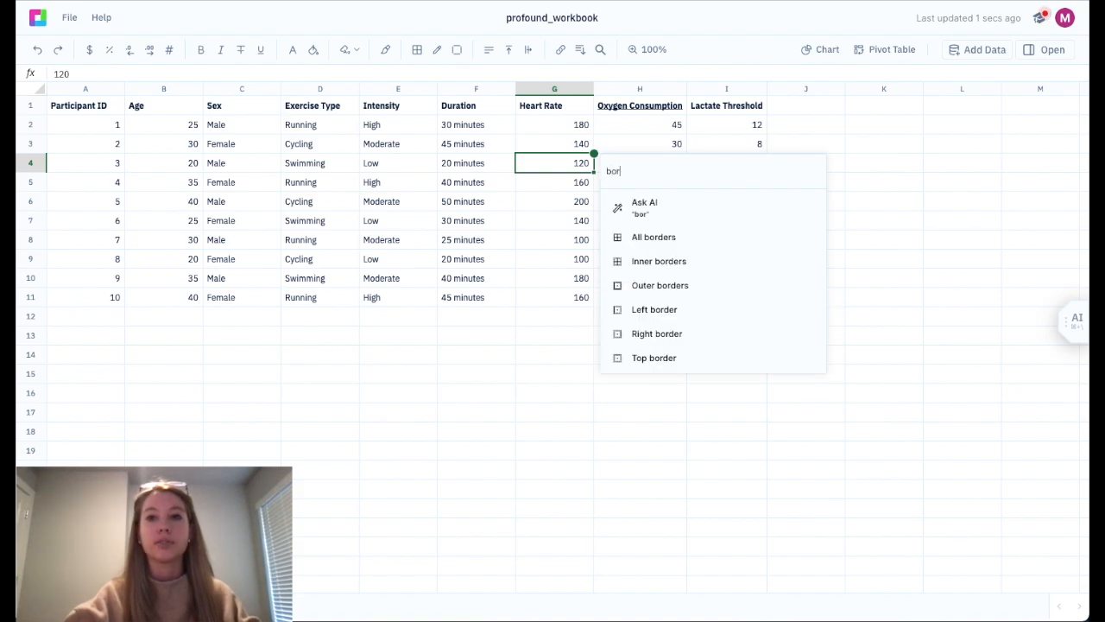
Search the quick command menu for formatting options with "forma", then clear the search text.
key("BackSpace")
key("BackSpace")
key("BackSpace")
key("BackSpace")
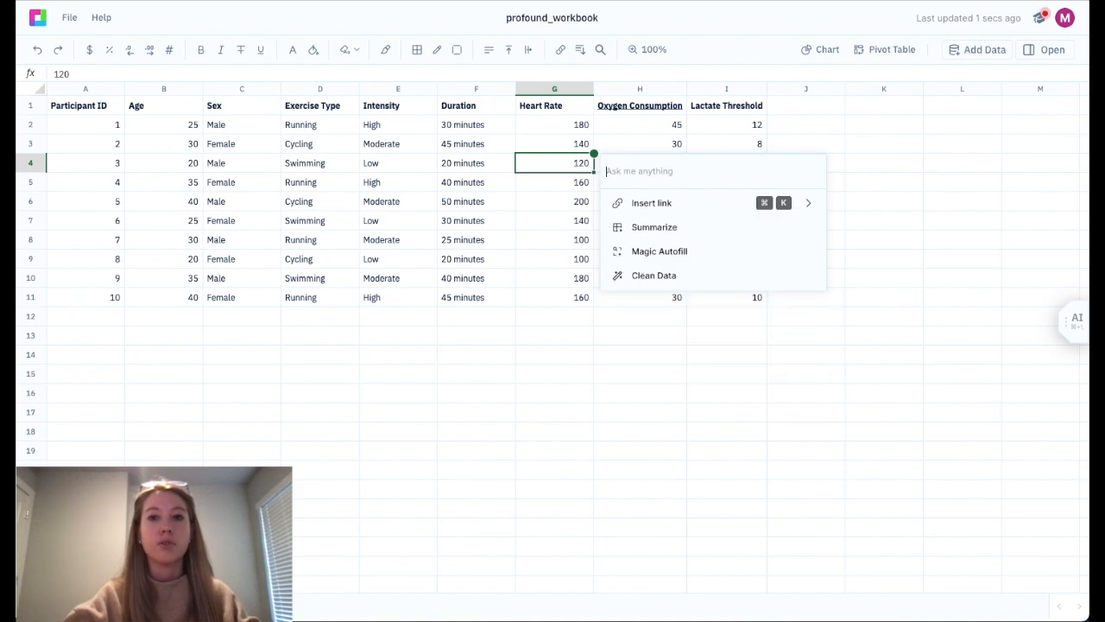
type("forma")
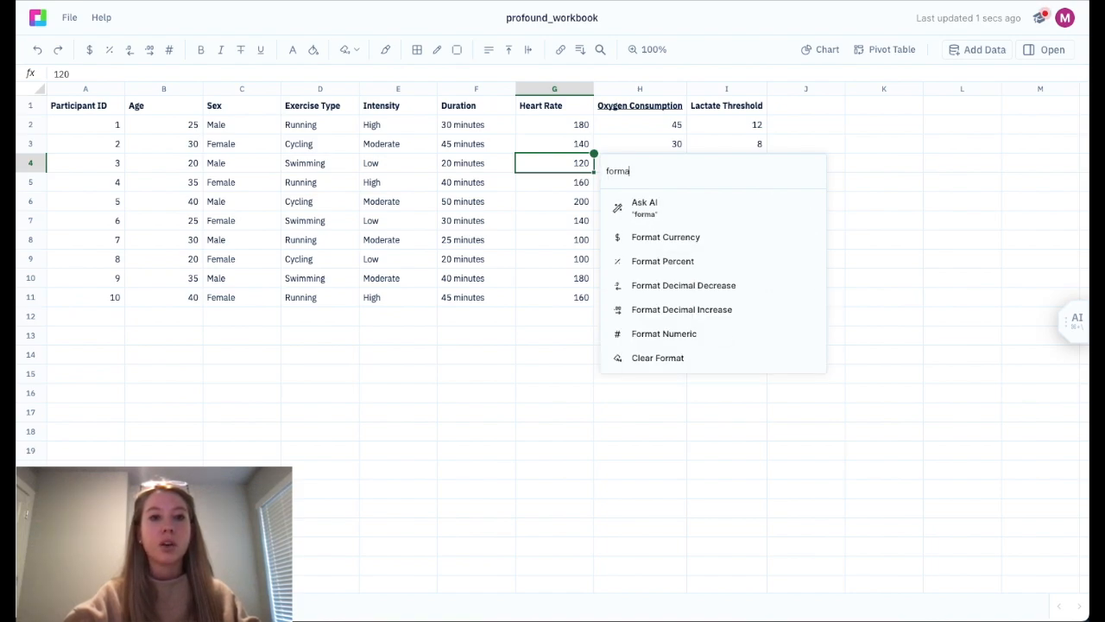
key("BackSpace")
key("BackSpace")
key("BackSpace")
key("BackSpace")
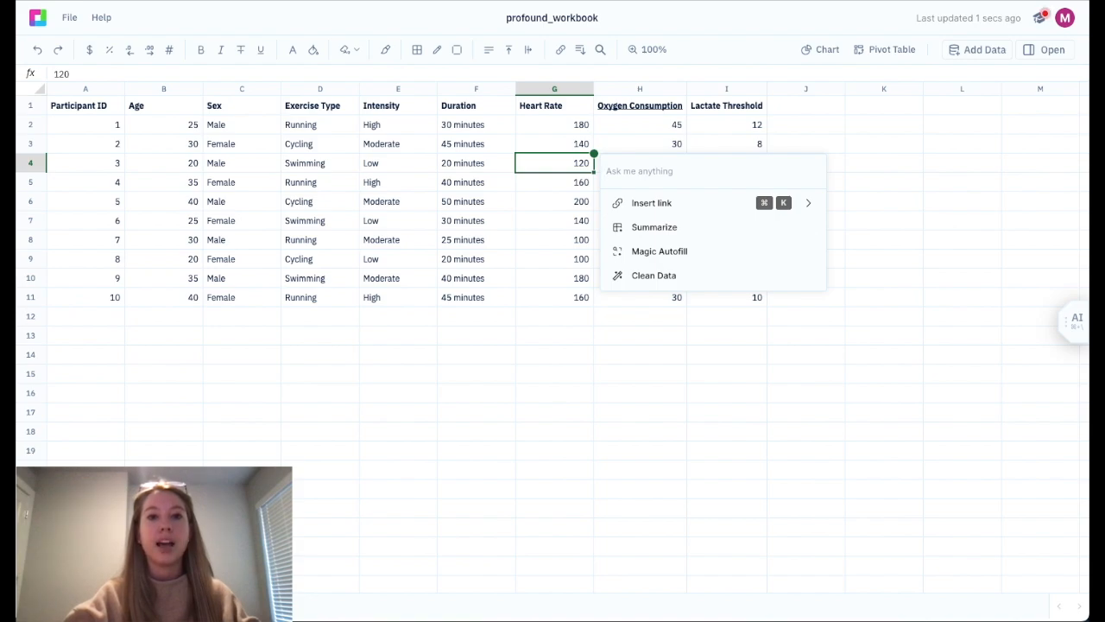
Convert the Duration column, range F1:F11, by giving the AI the prompt "convert from minutes to hours".
left_click(485, 107)
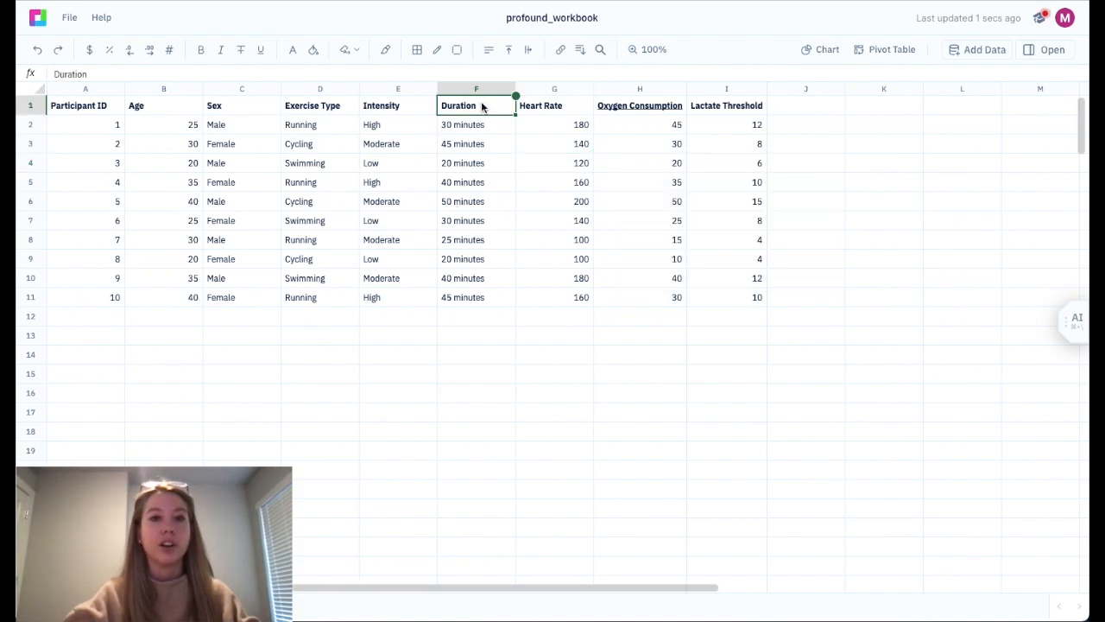
left_click_drag(472, 176, 474, 293)
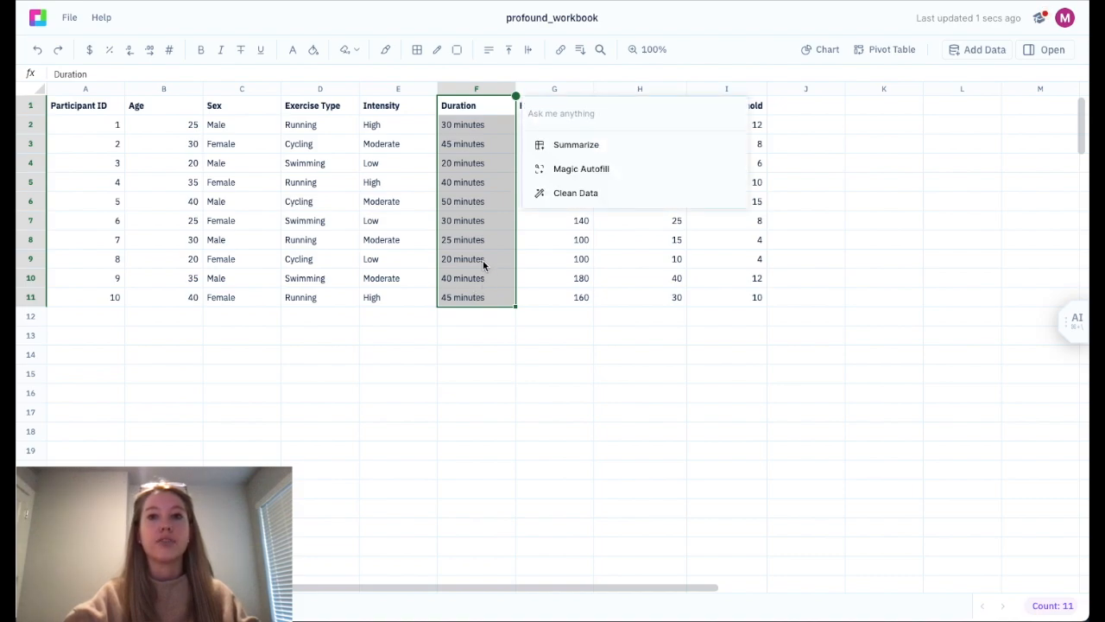
type("convert f")
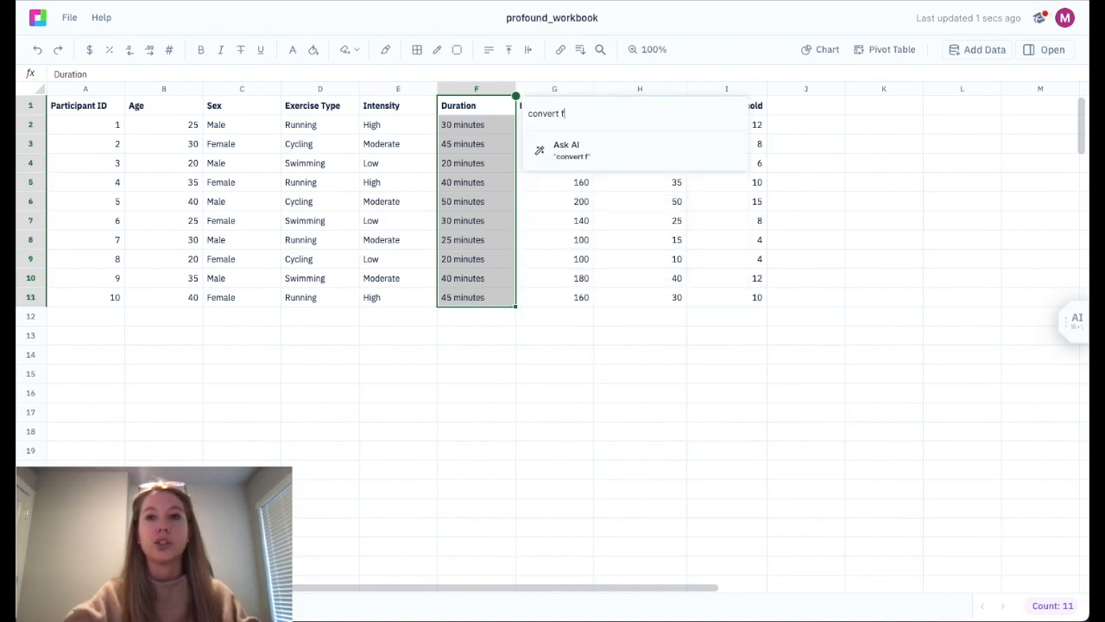
type("rom minutes to hours")
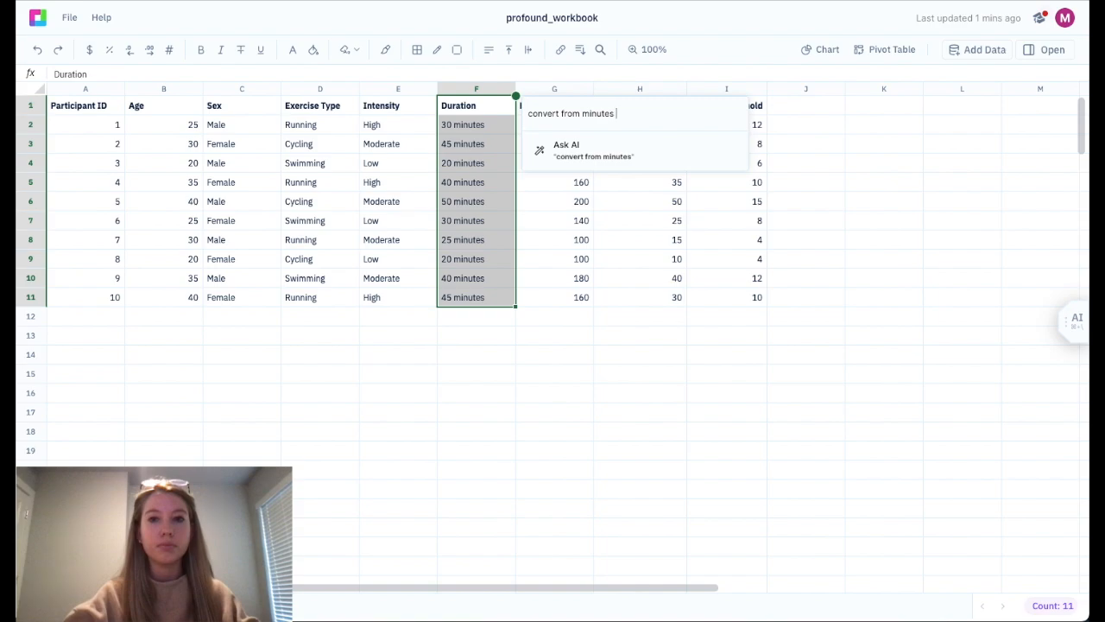
left_click(564, 152)
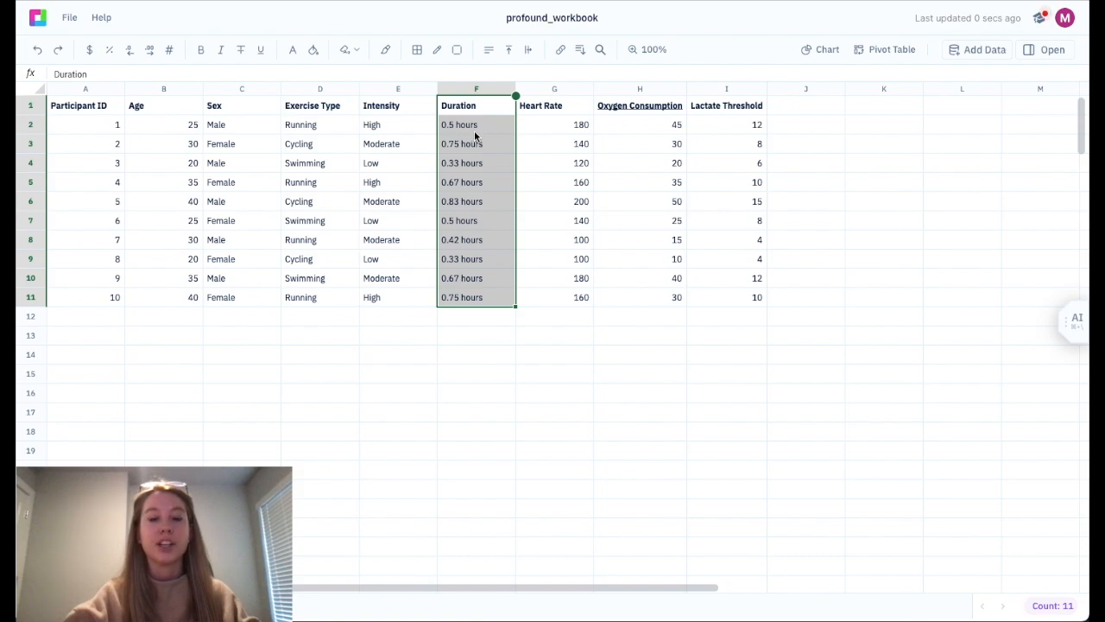
left_click(557, 167)
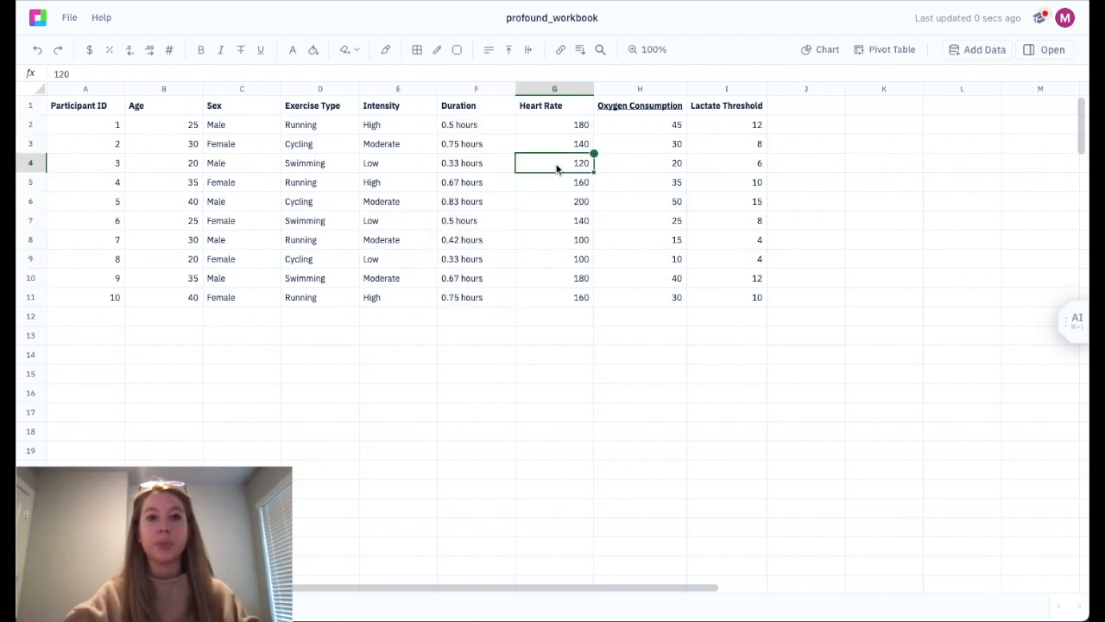